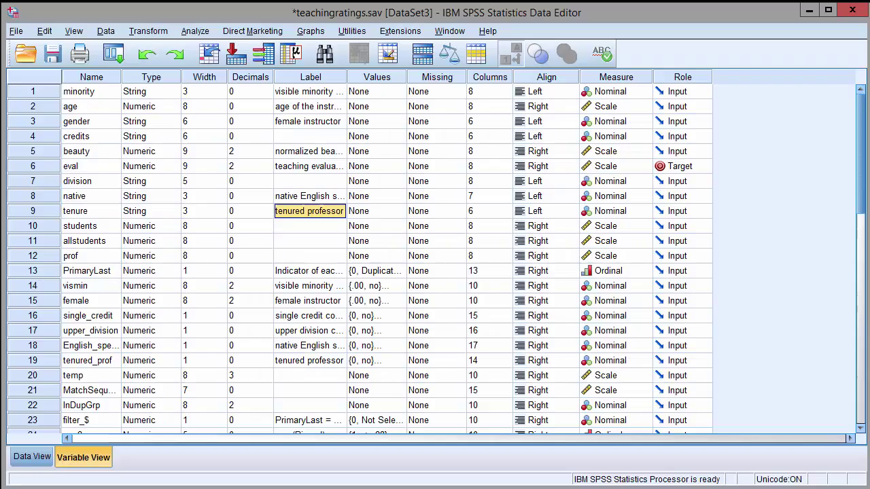
# Step: Run OLAP Cubes on age, beauty and evaluation by gender, minority, English and tenure, with N, Mean, Std. Deviation
pyautogui.click(192, 31)
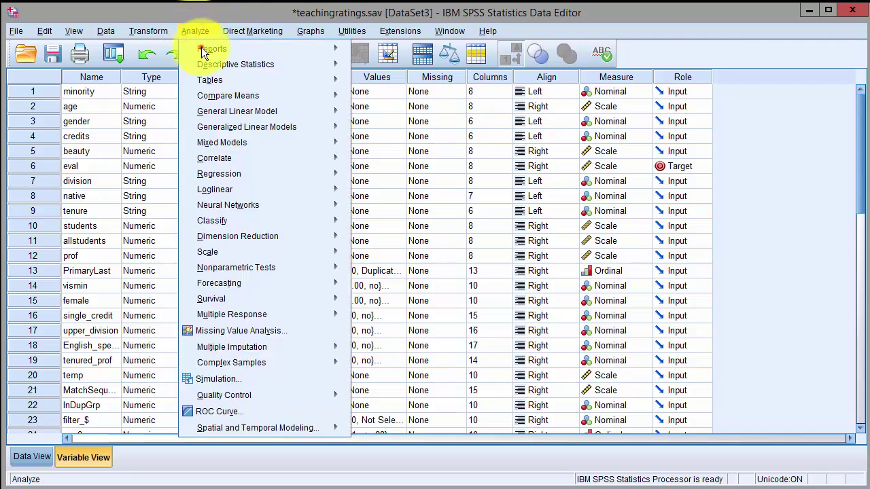
pyautogui.click(201, 47)
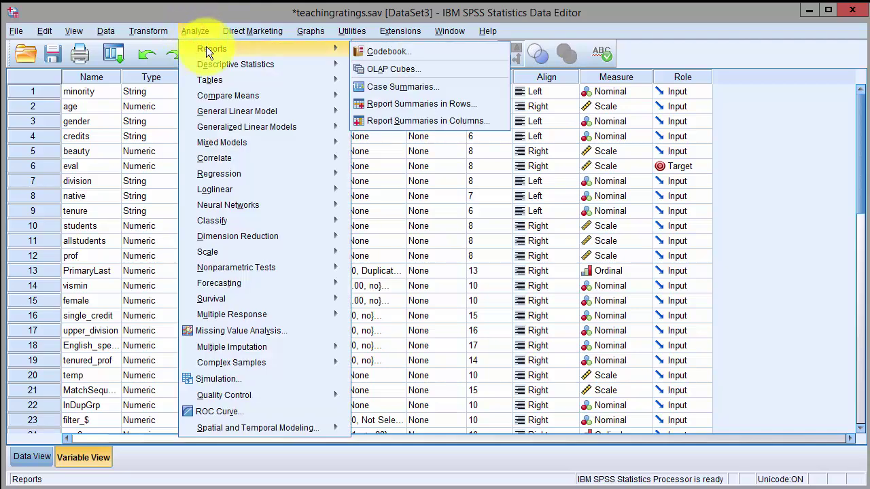
pyautogui.click(373, 69)
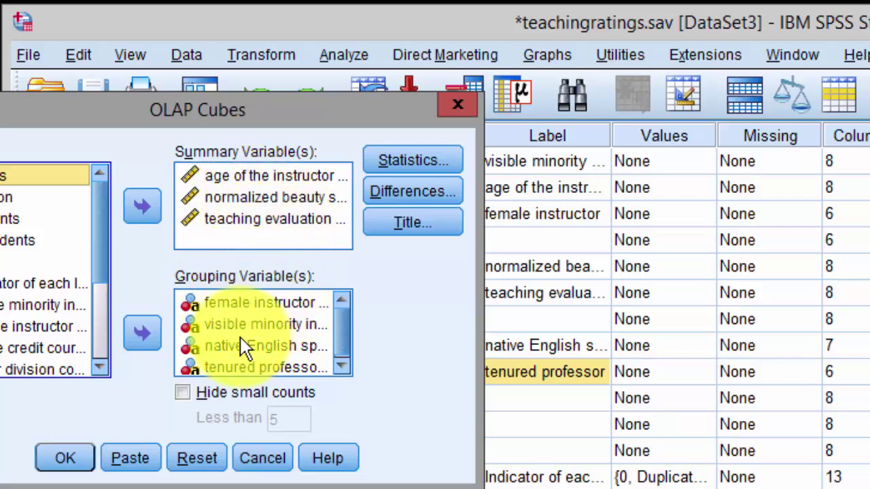
pyautogui.click(384, 167)
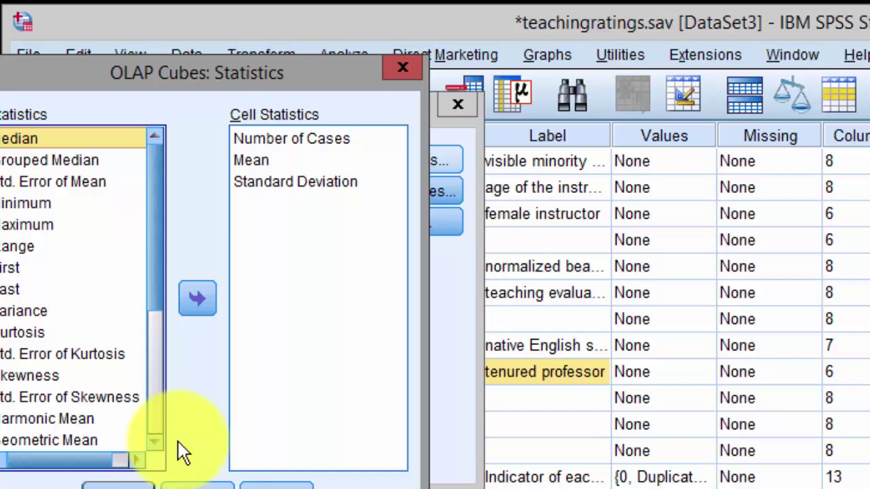
pyautogui.click(119, 483)
pyautogui.click(66, 459)
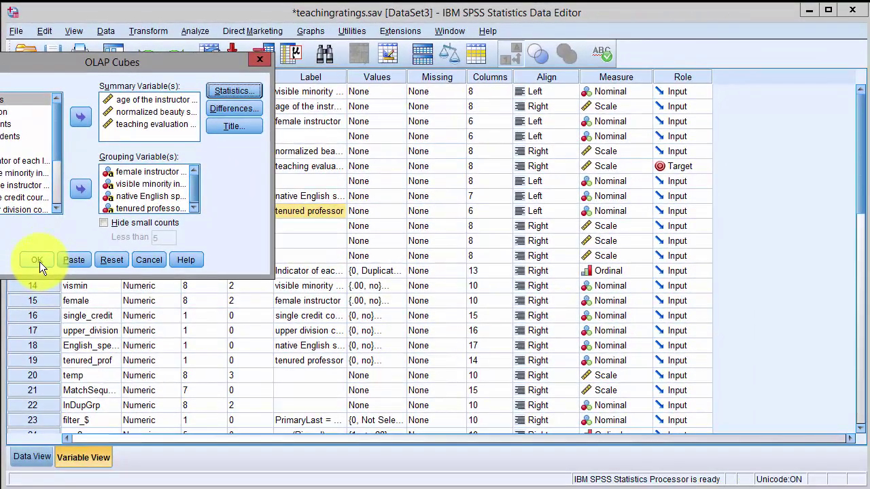
pyautogui.click(42, 265)
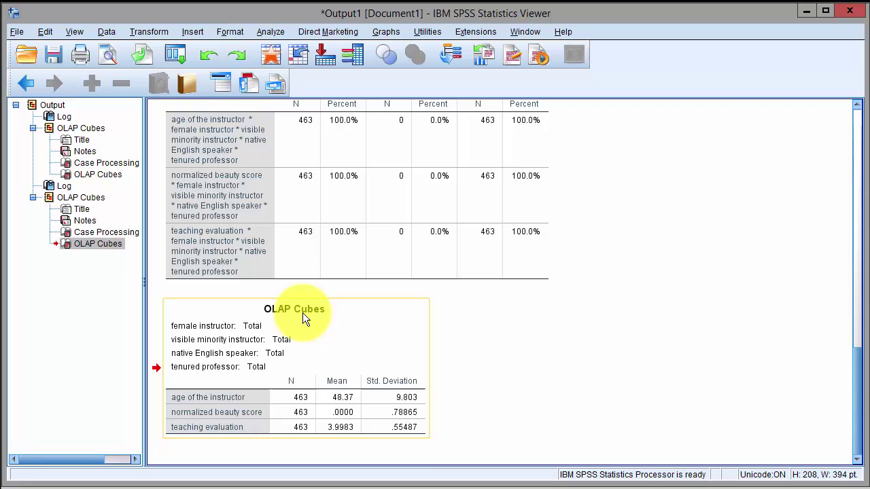
# Step: Set the OLAP Cubes layers to female, non-minority, native English speaking, tenured instructors
pyautogui.doubleClick(360, 326)
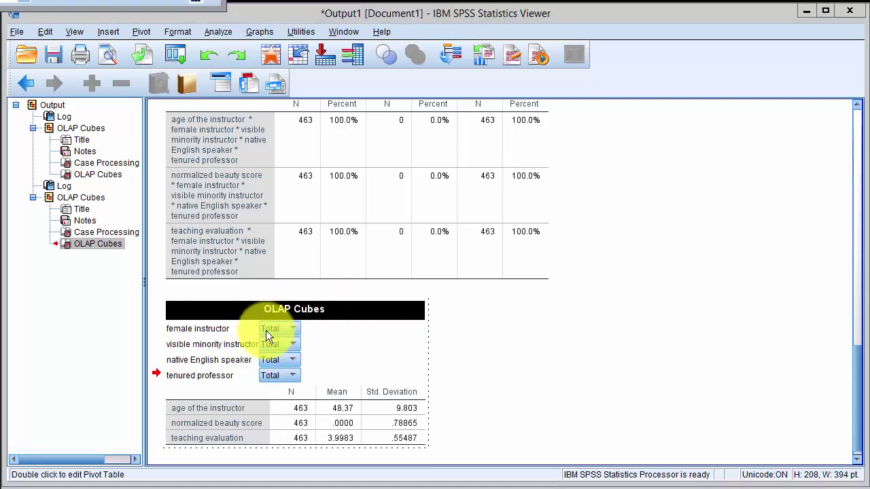
pyautogui.moveTo(20, 1); pyautogui.dragTo(426, 212)
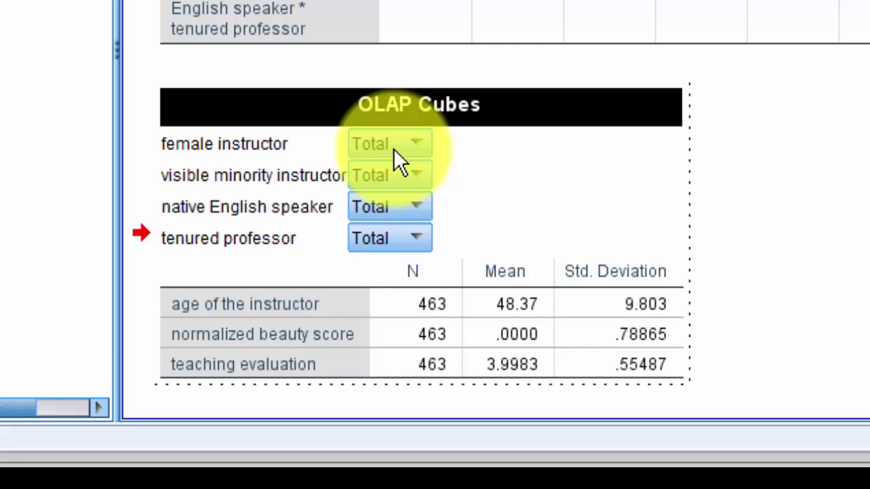
pyautogui.click(420, 146)
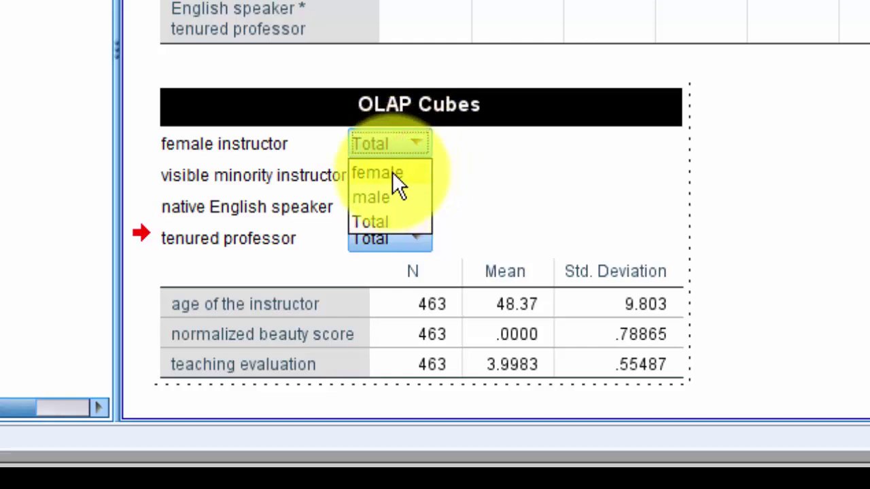
pyautogui.click(392, 174)
pyautogui.click(416, 174)
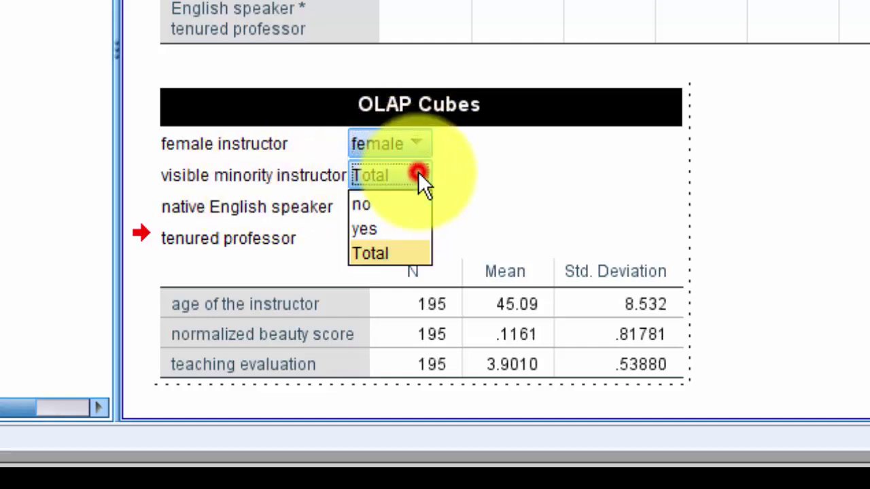
pyautogui.click(388, 209)
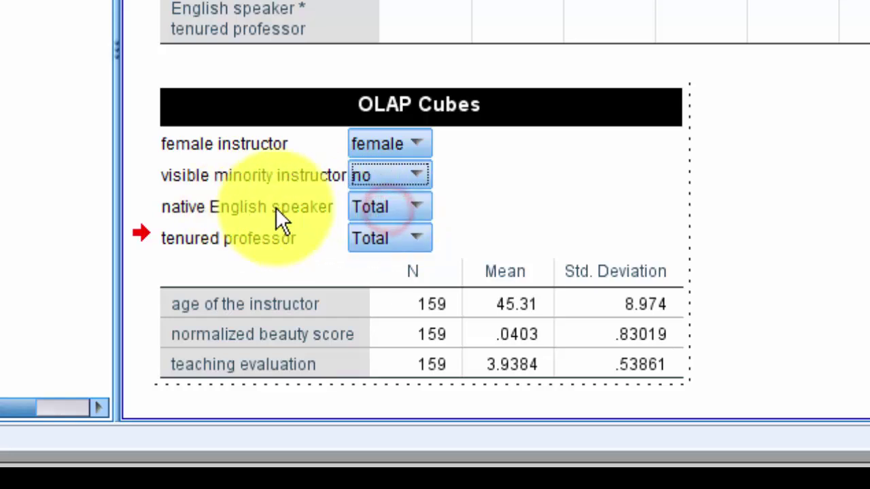
pyautogui.click(415, 206)
pyautogui.click(381, 261)
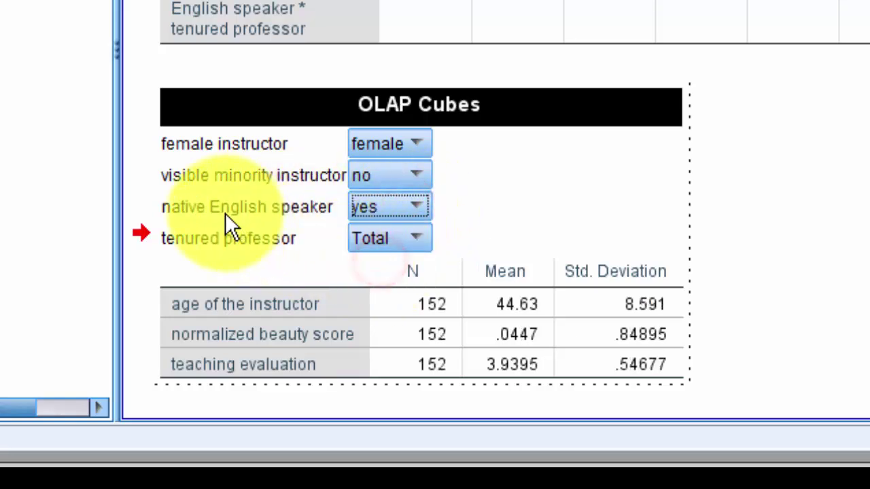
pyautogui.click(417, 241)
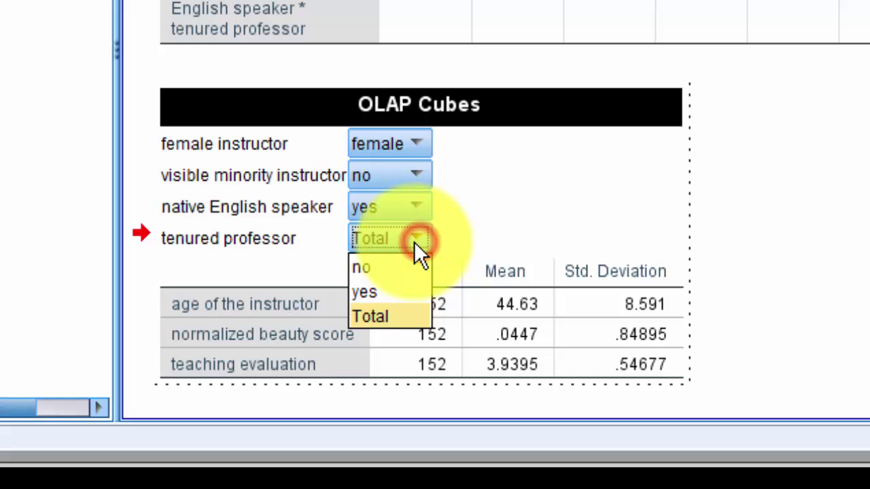
pyautogui.click(362, 292)
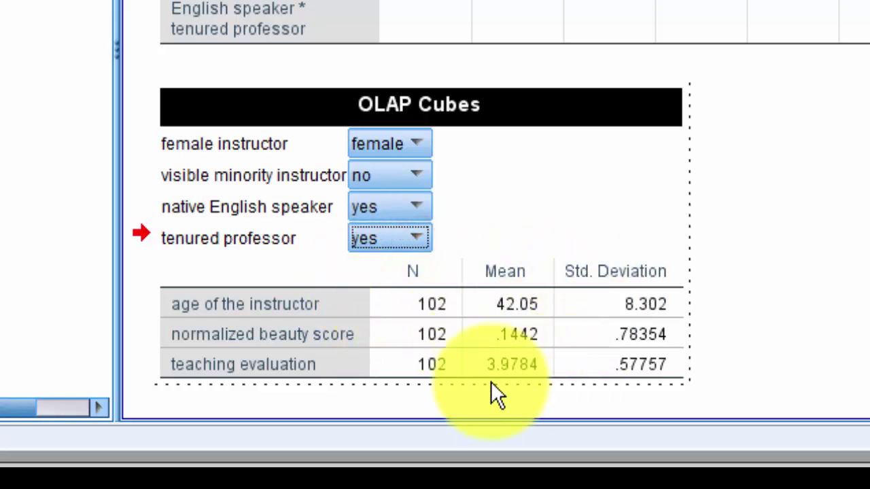
# Step: Compare by switching tenure to no and back to yes, then native English to no and back to yes
pyautogui.click(388, 238)
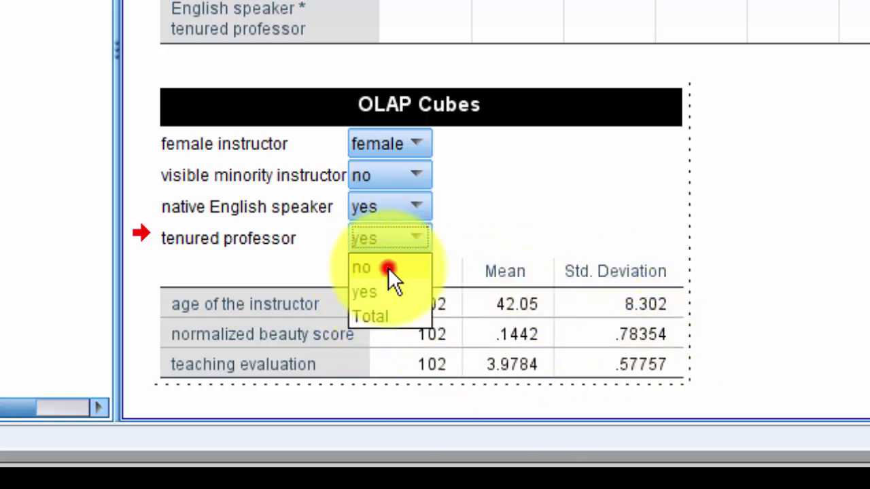
pyautogui.click(388, 268)
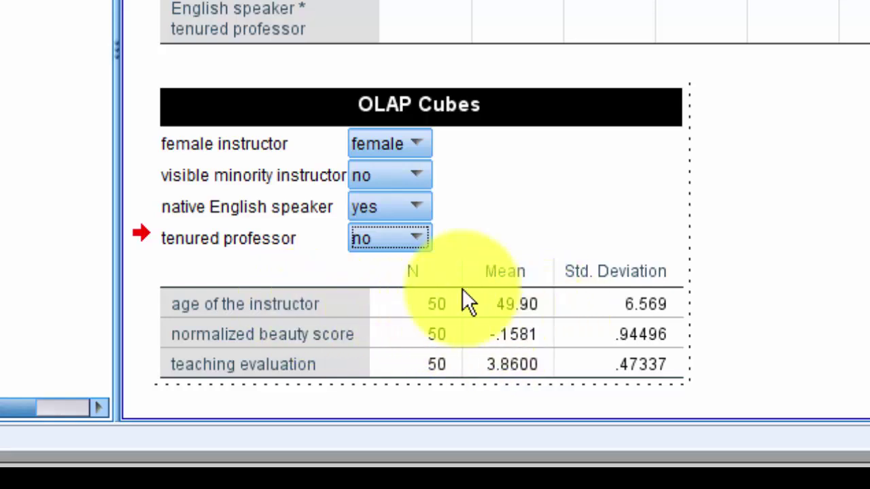
pyautogui.click(417, 239)
pyautogui.click(388, 292)
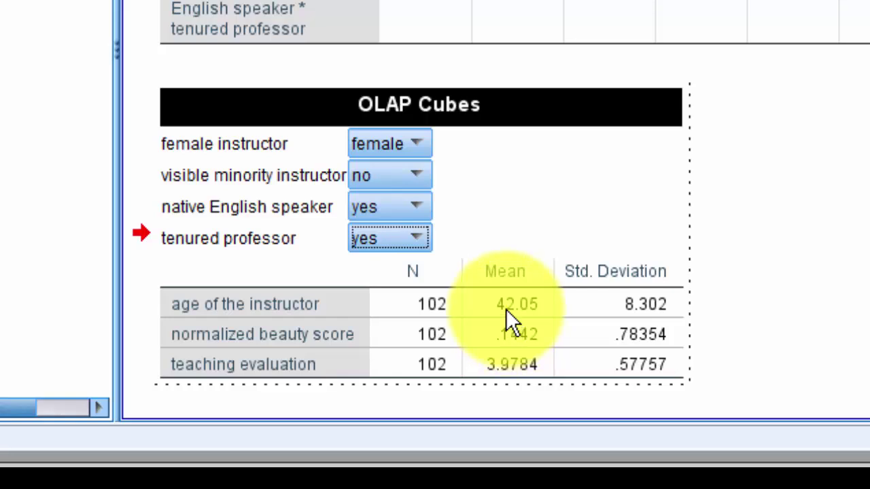
pyautogui.click(394, 207)
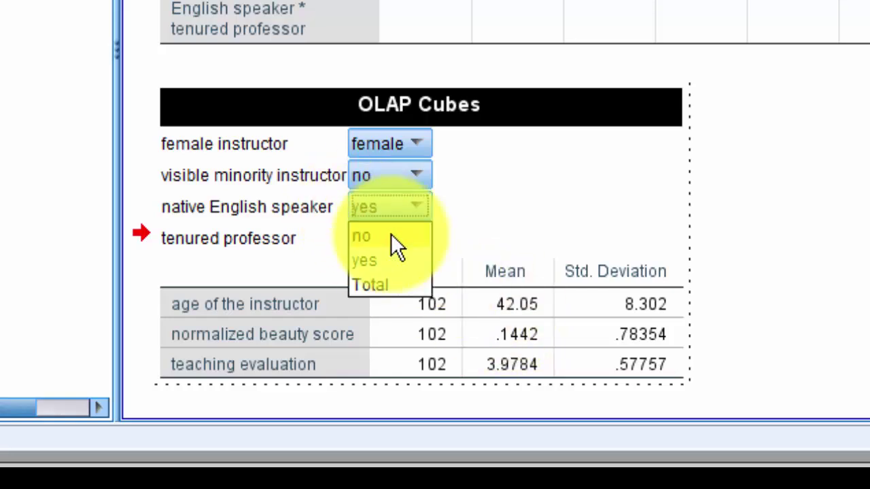
pyautogui.click(392, 236)
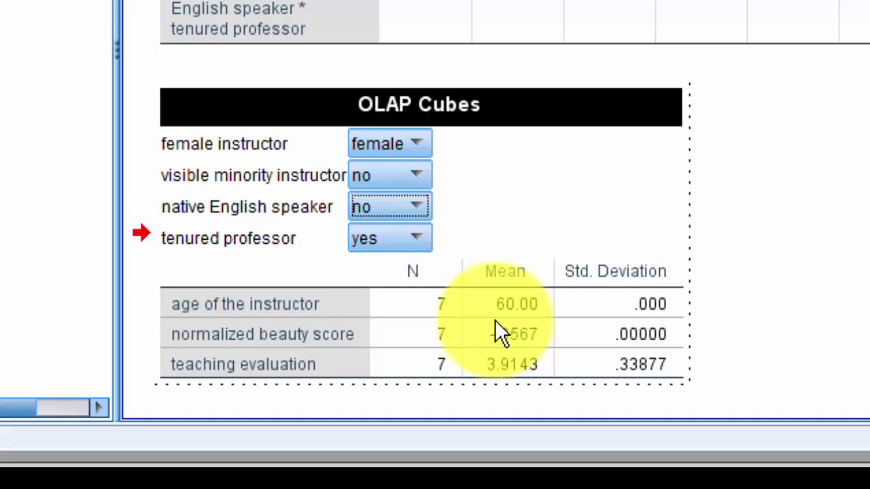
pyautogui.press('Down')
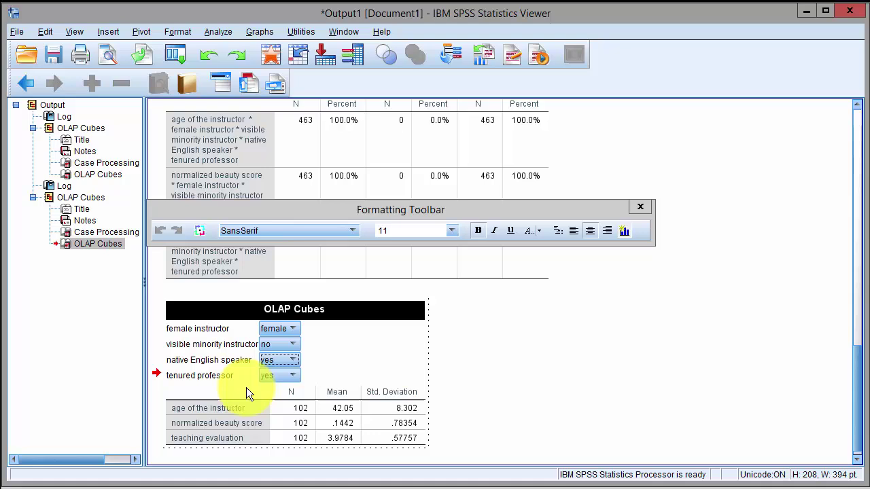
# Step: Move tenured professor from the layers into the rows, giving no 50, yes 102, Total 152
pyautogui.click(464, 385)
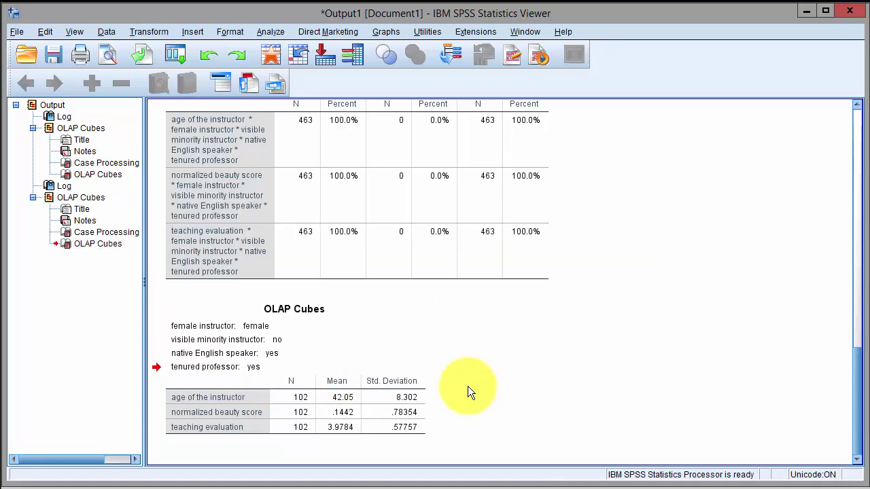
pyautogui.click(223, 399)
pyautogui.doubleClick(282, 430)
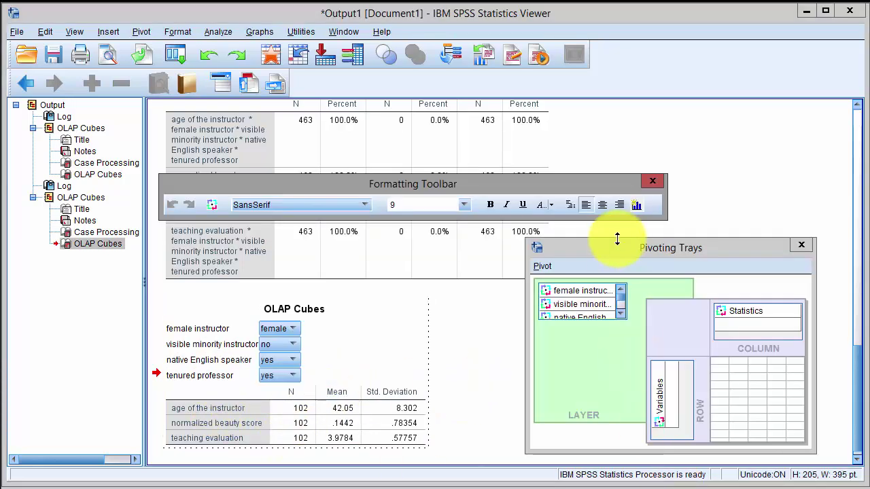
pyautogui.click(619, 316)
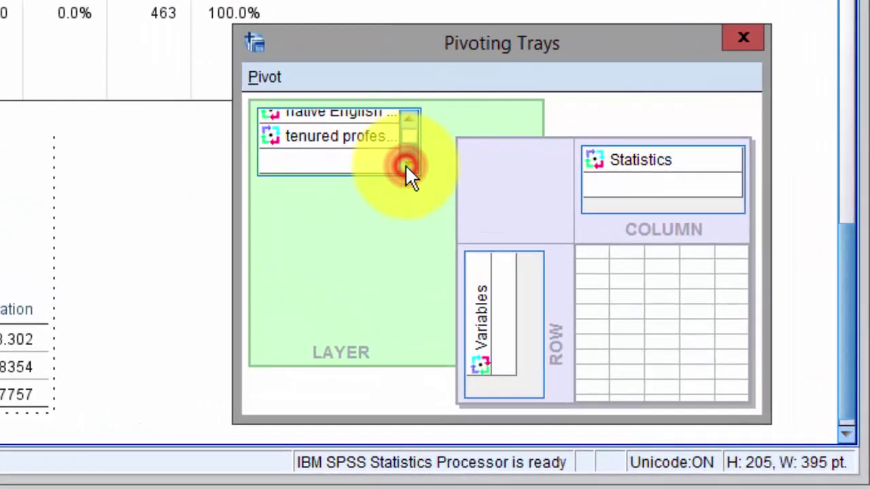
pyautogui.moveTo(355, 153); pyautogui.dragTo(500, 315)
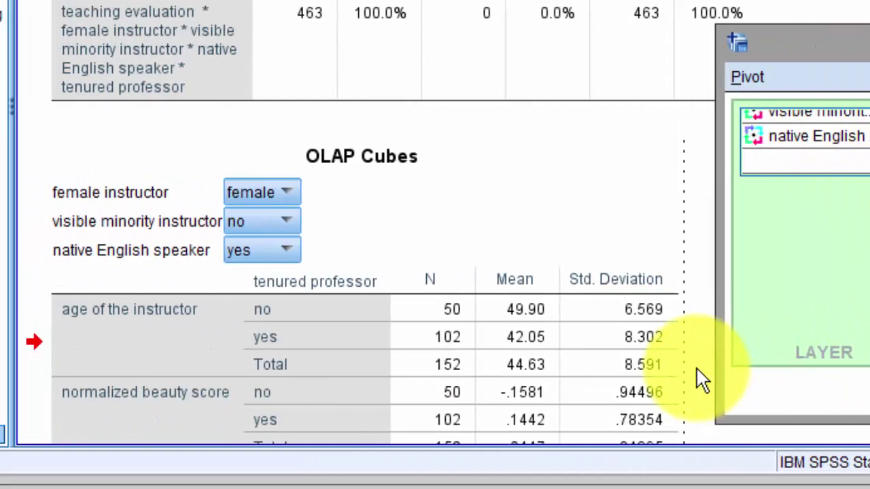
pyautogui.click(700, 379)
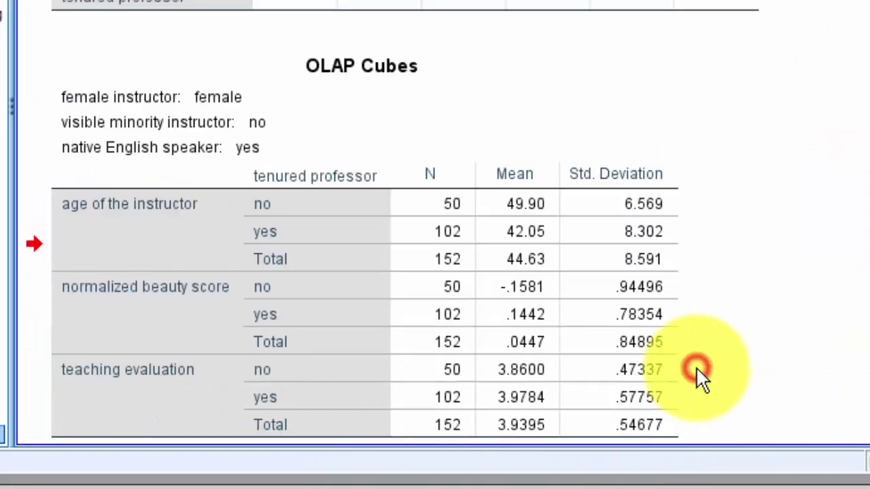
pyautogui.scroll(-1, 700, 379)
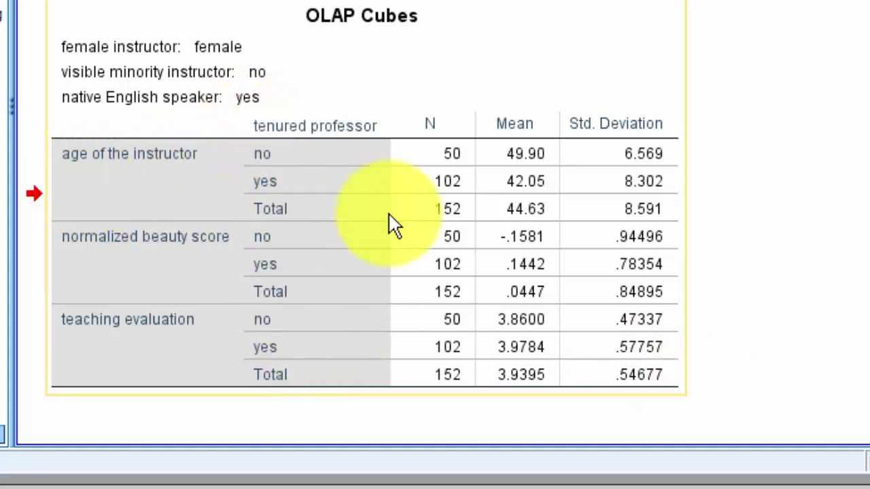
# Step: Pivot Statistics into rows and put tenured professor in columns under each variable
pyautogui.doubleClick(530, 255)
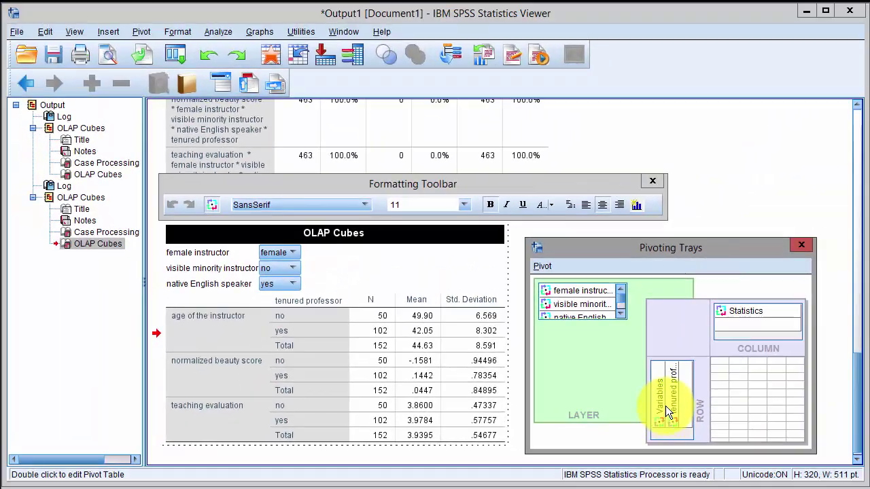
pyautogui.moveTo(665, 406); pyautogui.dragTo(677, 414)
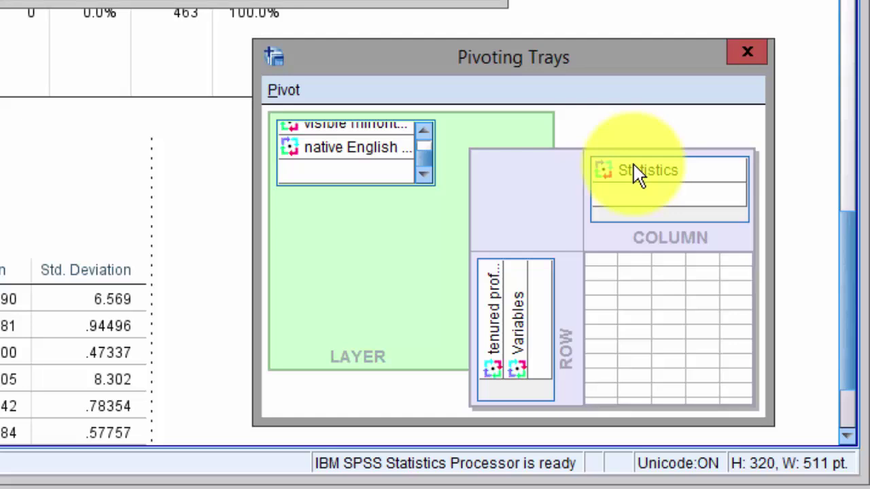
pyautogui.moveTo(737, 310); pyautogui.dragTo(714, 328)
pyautogui.moveTo(590, 200); pyautogui.dragTo(482, 295)
pyautogui.moveTo(677, 173); pyautogui.dragTo(619, 184)
pyautogui.moveTo(559, 261); pyautogui.dragTo(608, 213)
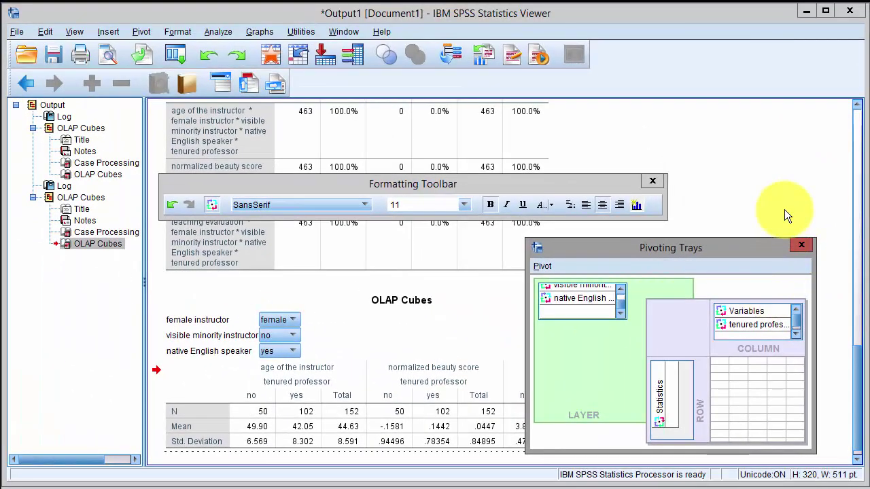
pyautogui.click(747, 51)
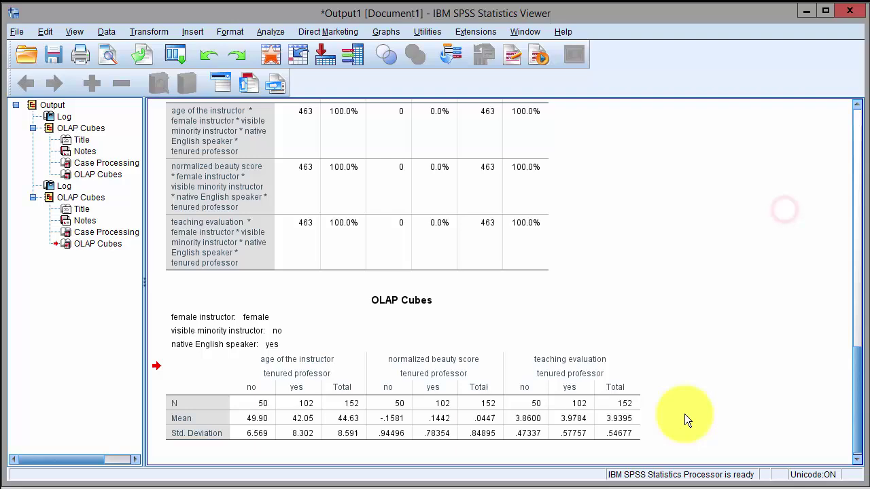
pyautogui.click(250, 418)
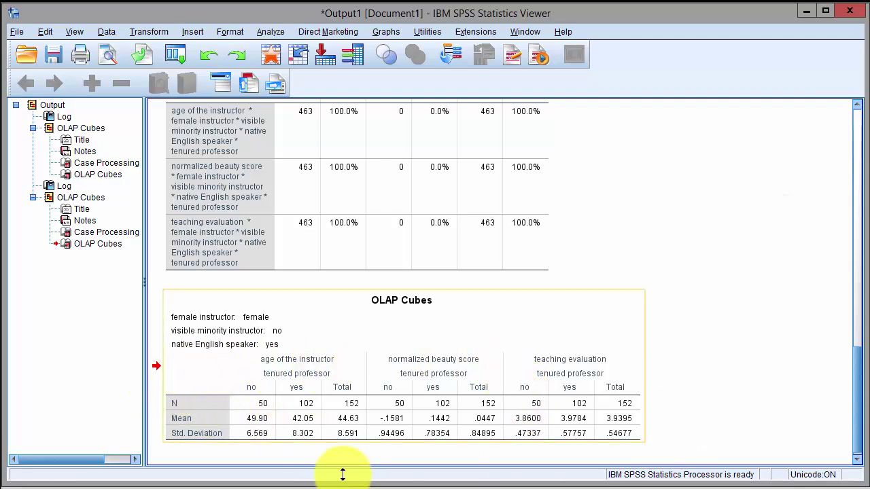
# Step: Chart the mean age cells for non-tenured (49.90) and tenured (42.05) professors as a bar graph
pyautogui.doubleClick(438, 423)
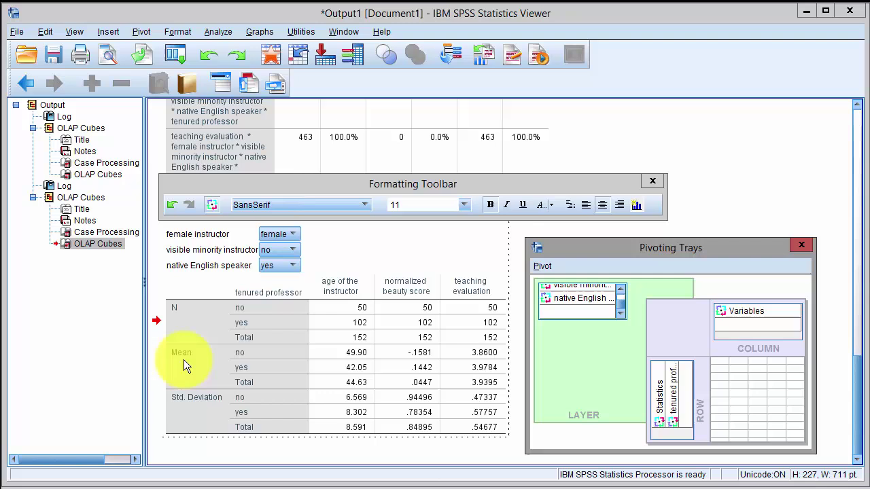
pyautogui.click(336, 354)
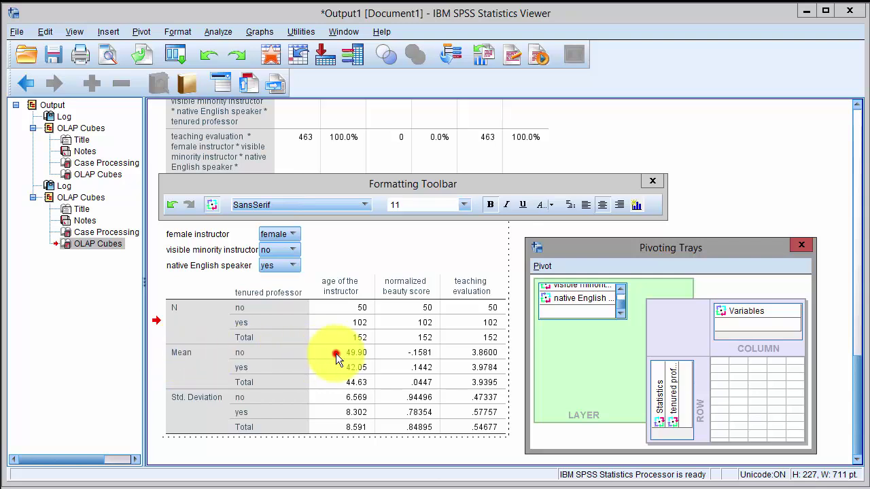
pyautogui.moveTo(337, 356)
pyautogui.mouseDown()
pyautogui.moveTo(344, 366)
pyautogui.moveTo(342, 358)
pyautogui.mouseUp()
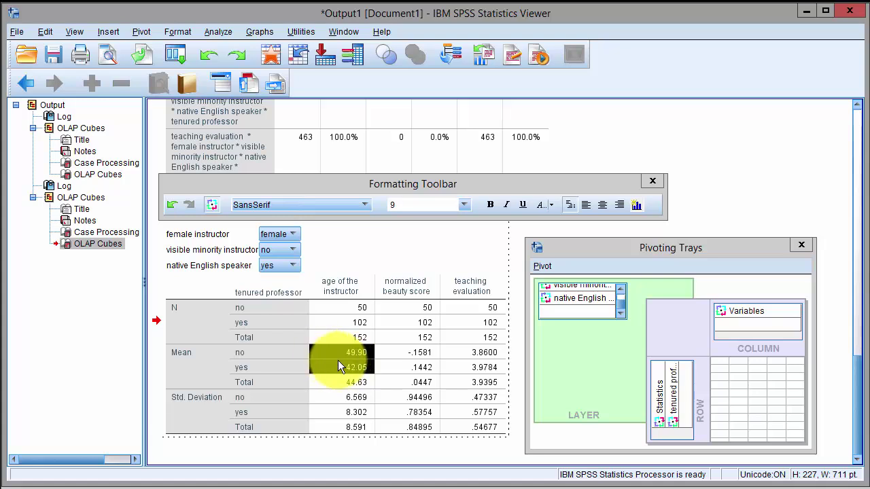
pyautogui.rightClick(339, 366)
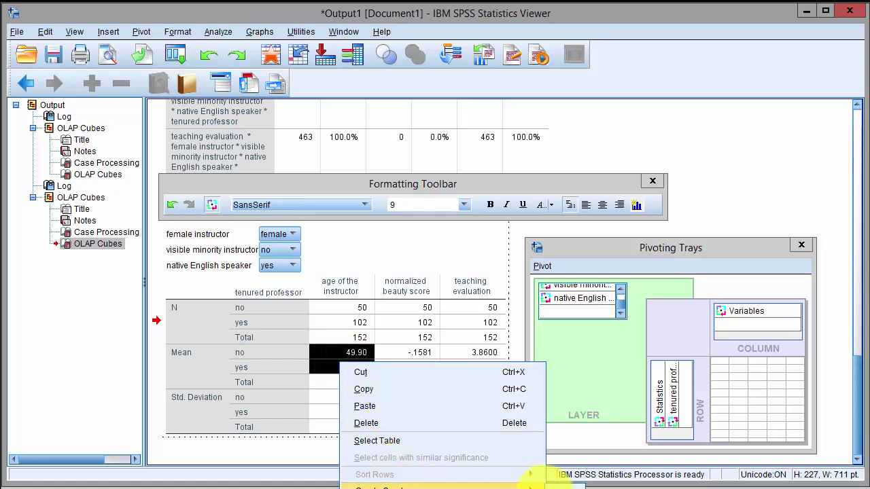
pyautogui.click(538, 486)
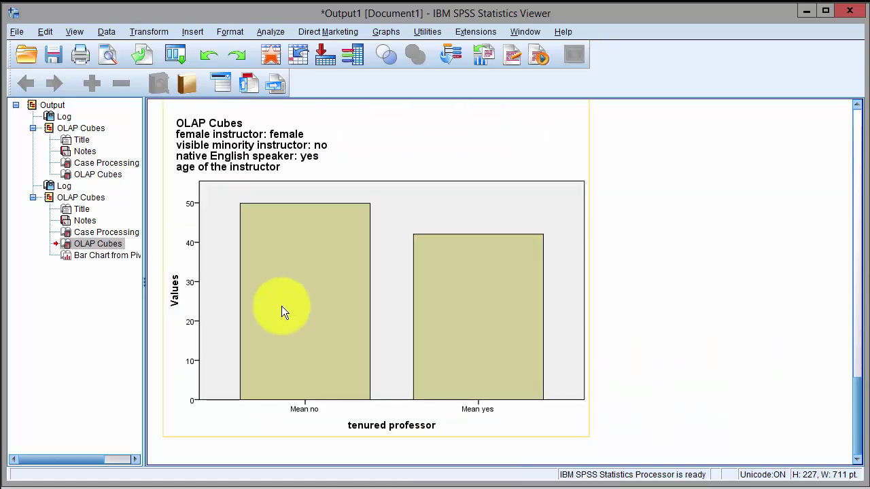